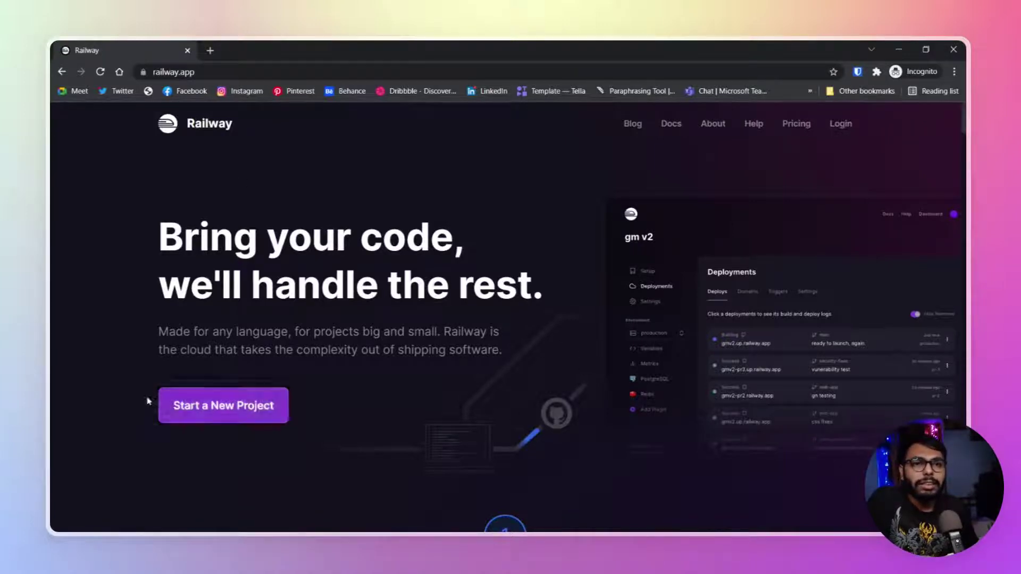
Step: Start a new Railway project that provisions a PostgreSQL database
click(206, 405)
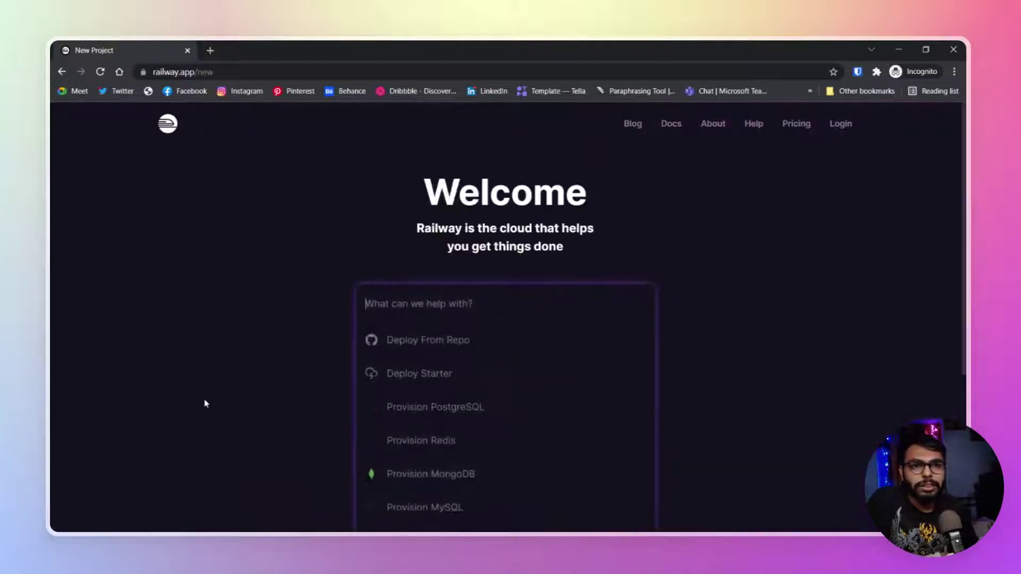
scroll(240, 346, down, 1)
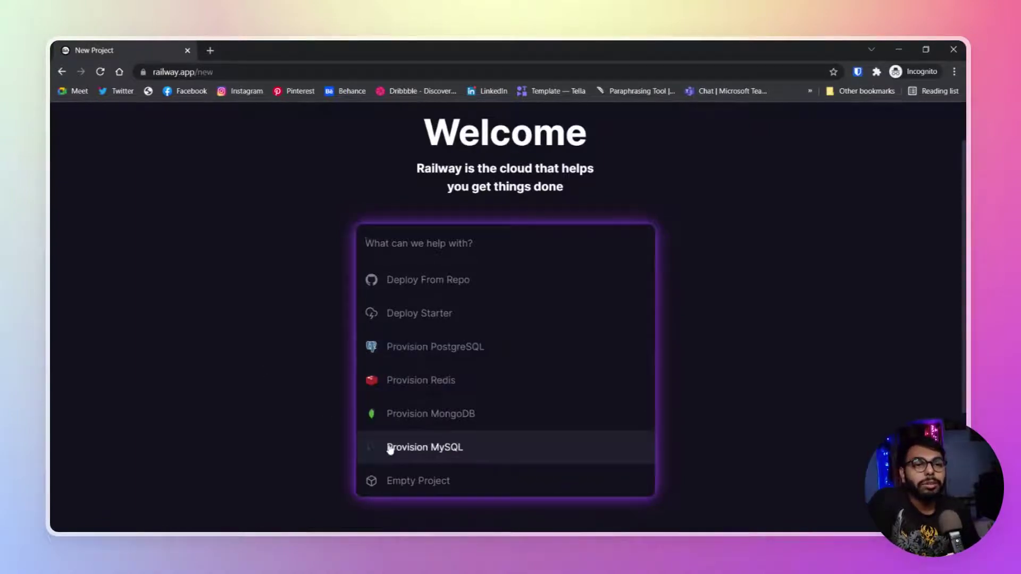
click(423, 354)
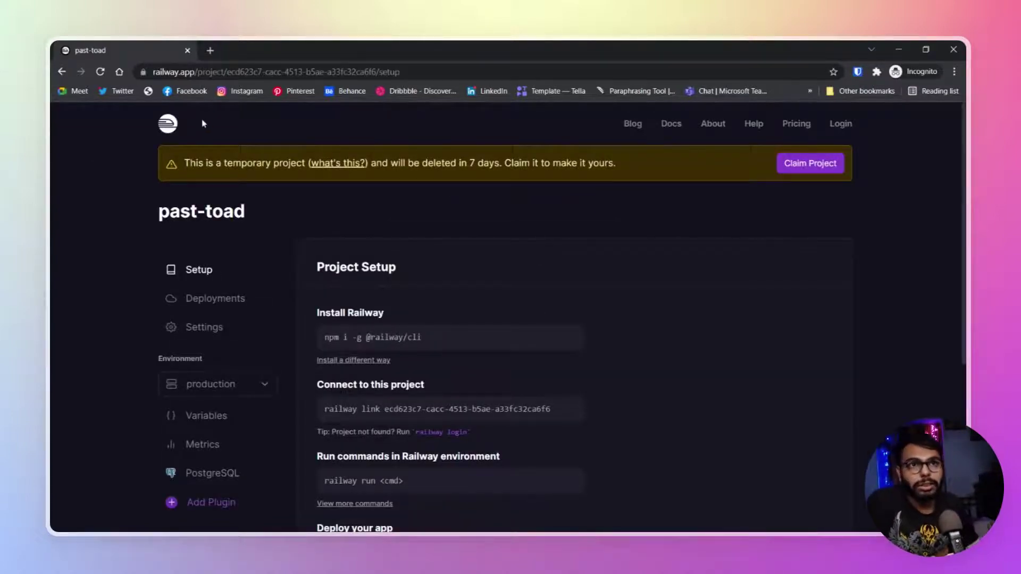
Step: Look through the project's setup page, covering the install, link, run and deploy commands and the environment options
scroll(524, 216, down, 5)
scroll(530, 274, up, 5)
scroll(497, 269, down, 1)
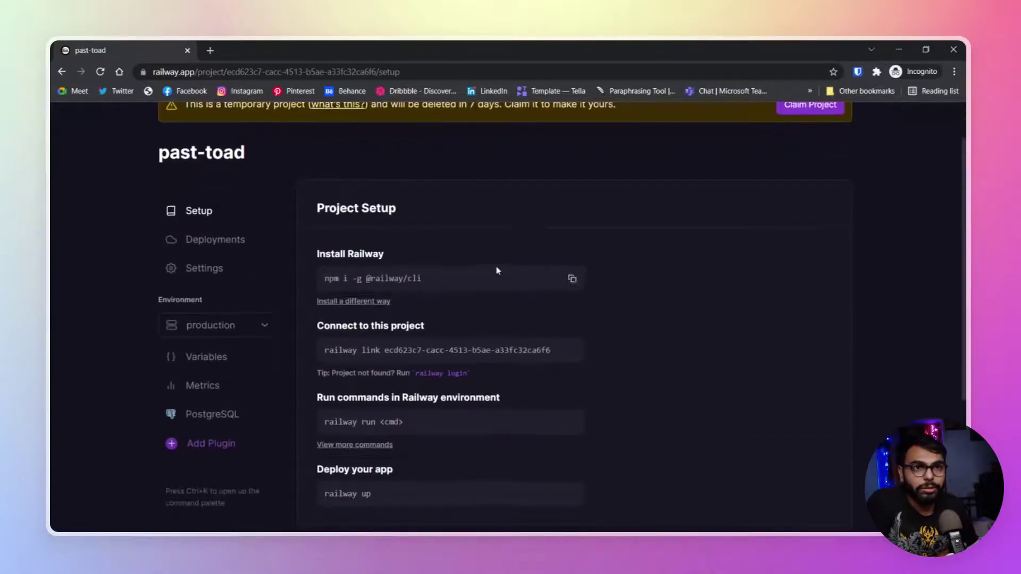
scroll(496, 270, up, 1)
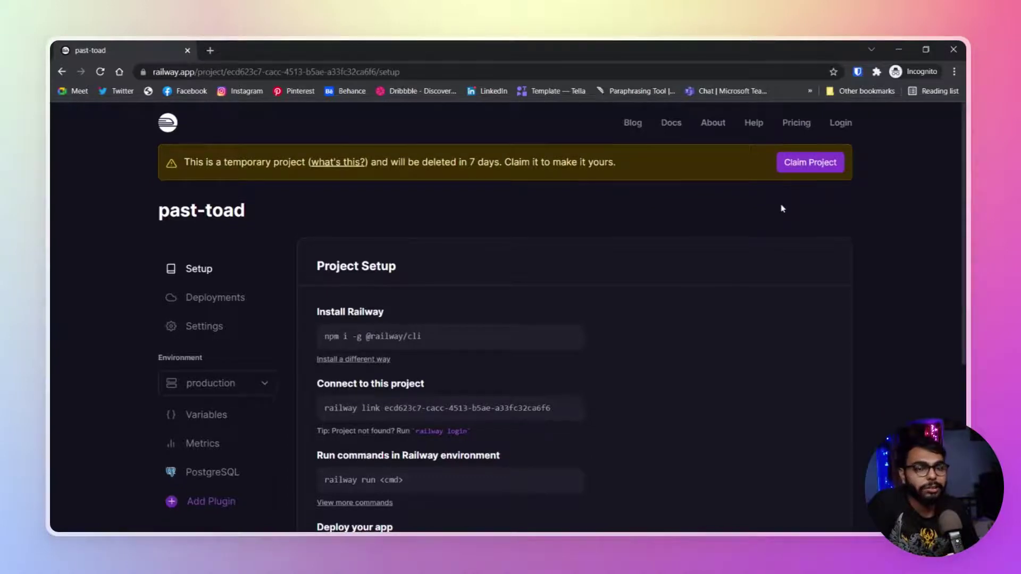
scroll(766, 229, down, 1)
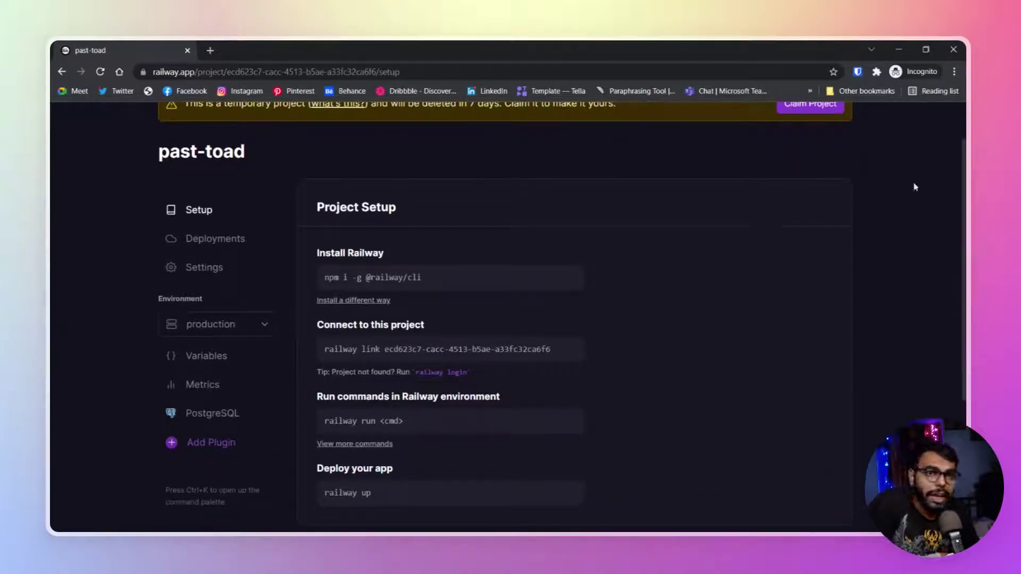
scroll(822, 190, up, 1)
scroll(412, 450, down, 4)
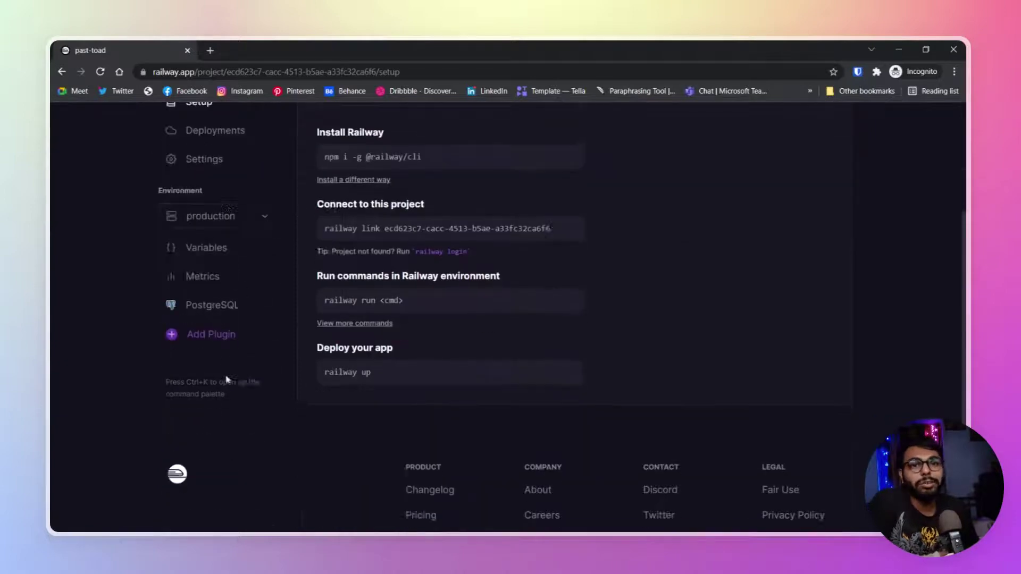
scroll(412, 450, up, 3)
Step: Open the project's PostgreSQL plugin, check the available environments, and view the plugin's query editor
click(212, 413)
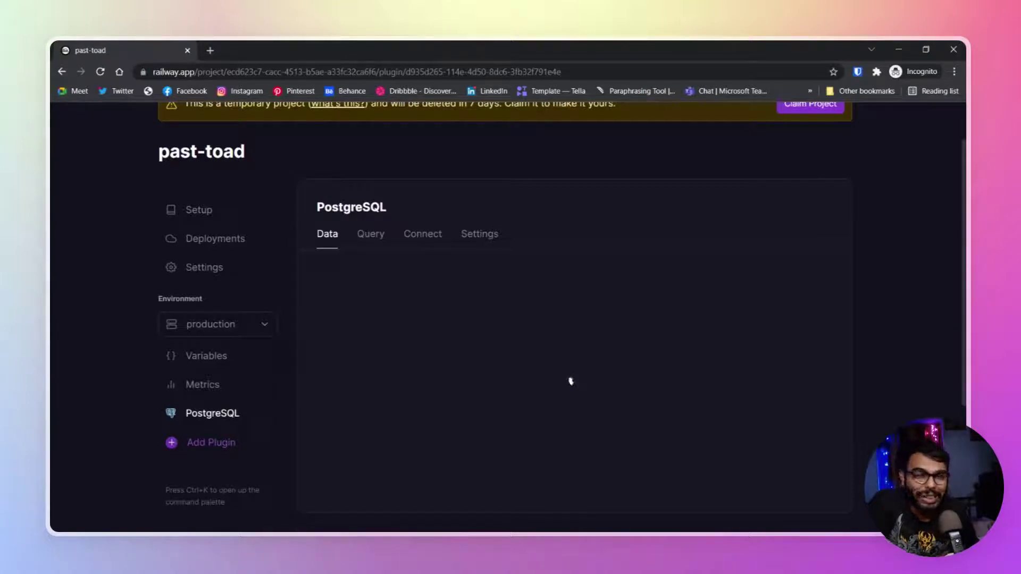
click(237, 329)
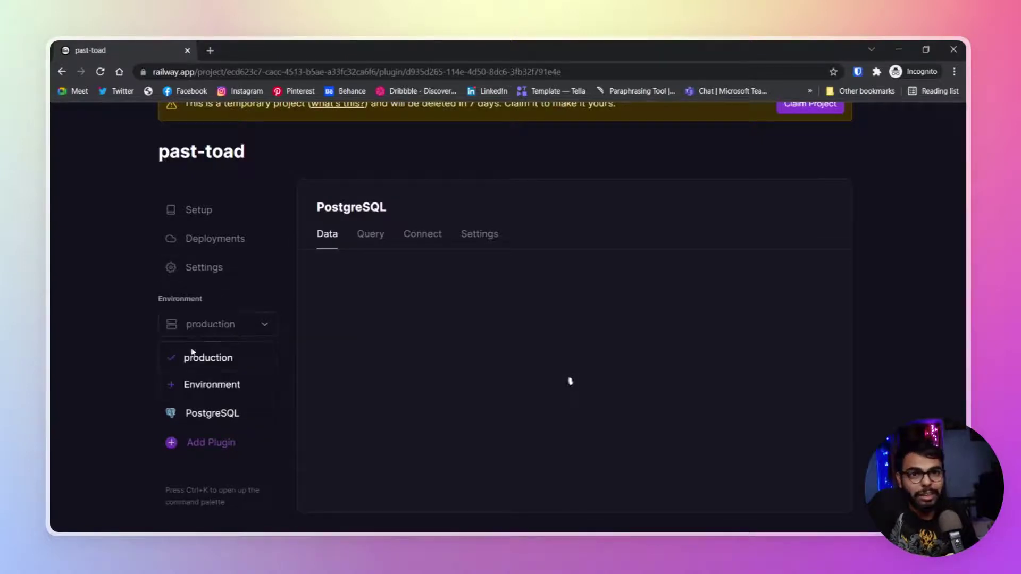
click(247, 329)
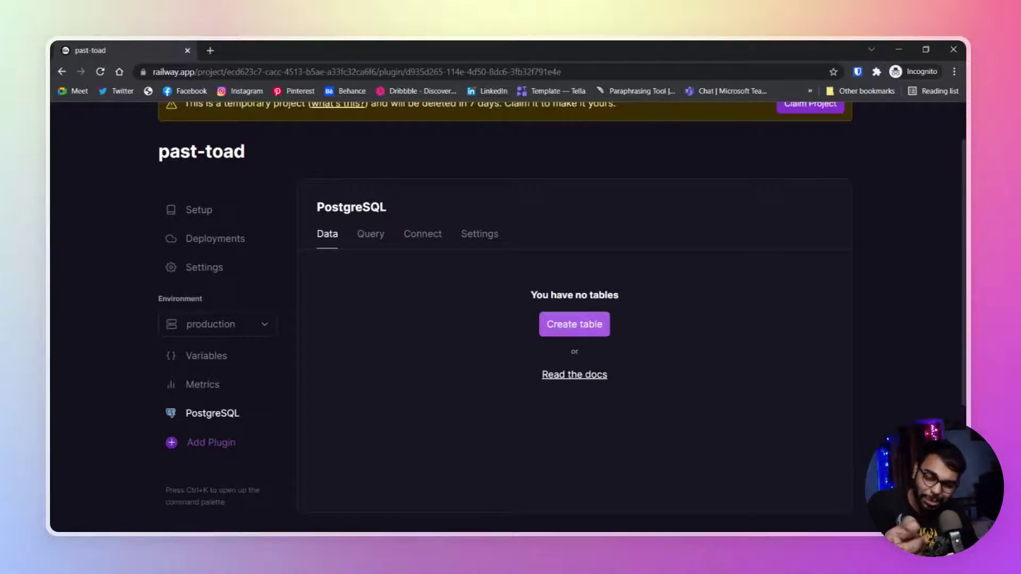
click(361, 238)
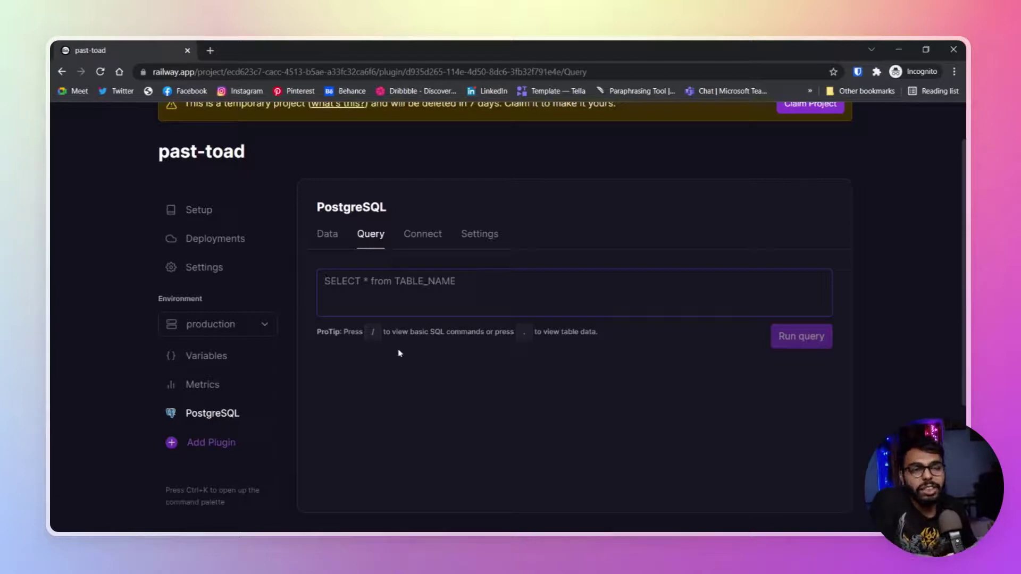
text(selw)
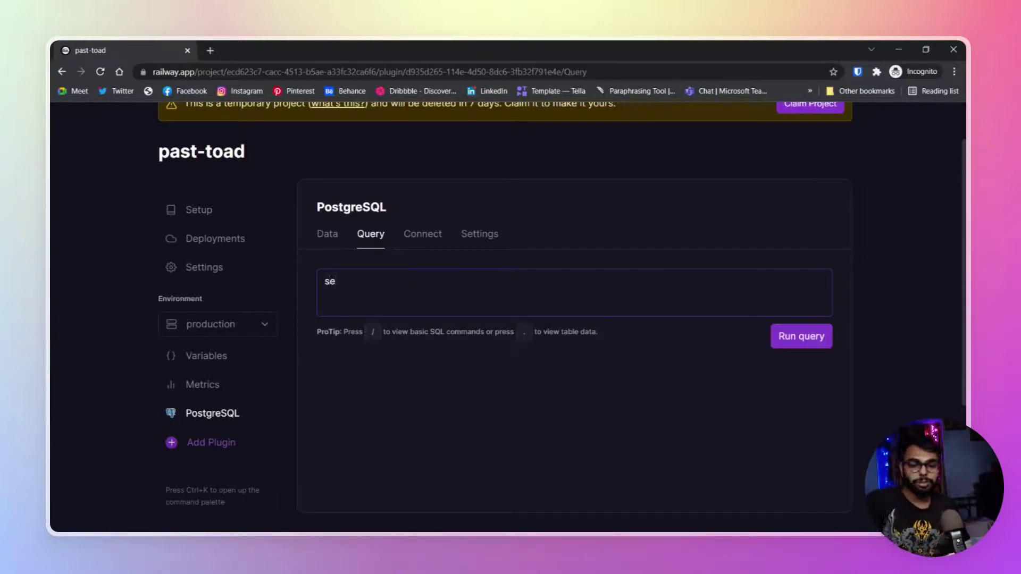
key(BackSpace)
key(BackSpace)
key(BackSpace)
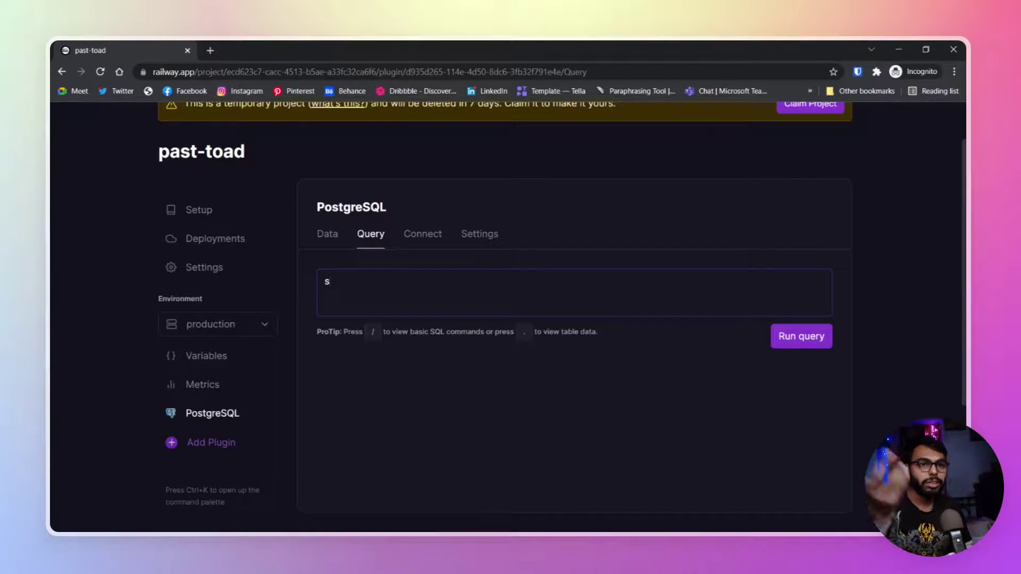
key(BackSpace)
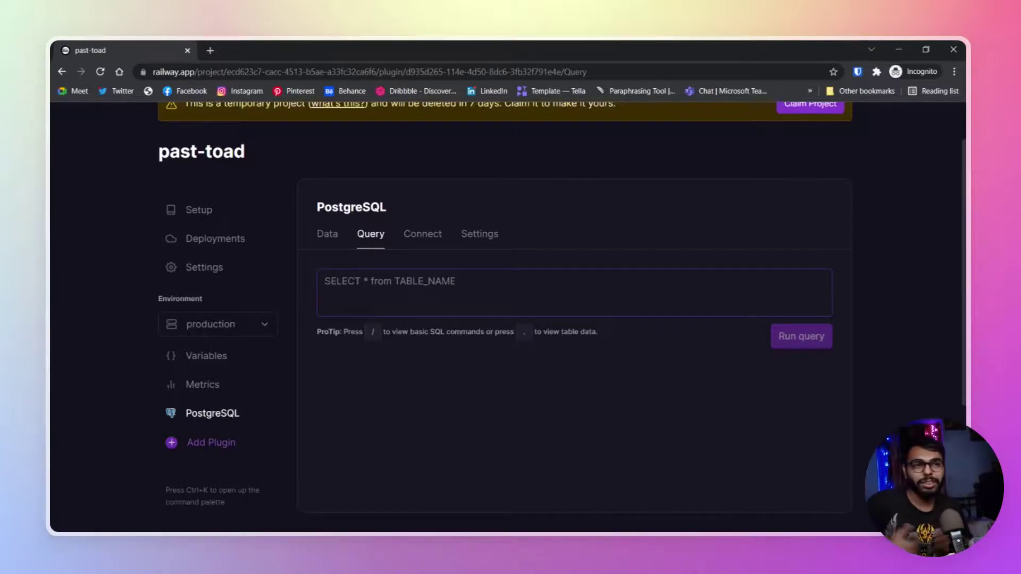
Step: Review the PostgreSQL plugin's connection details and its credential reset and data wipe settings, and return to its data view
click(423, 236)
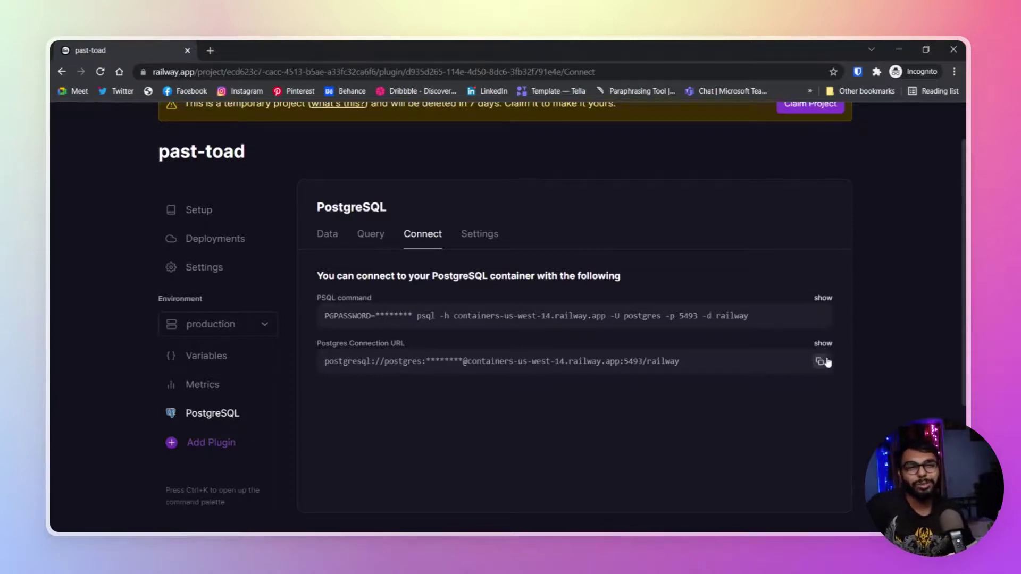
click(485, 237)
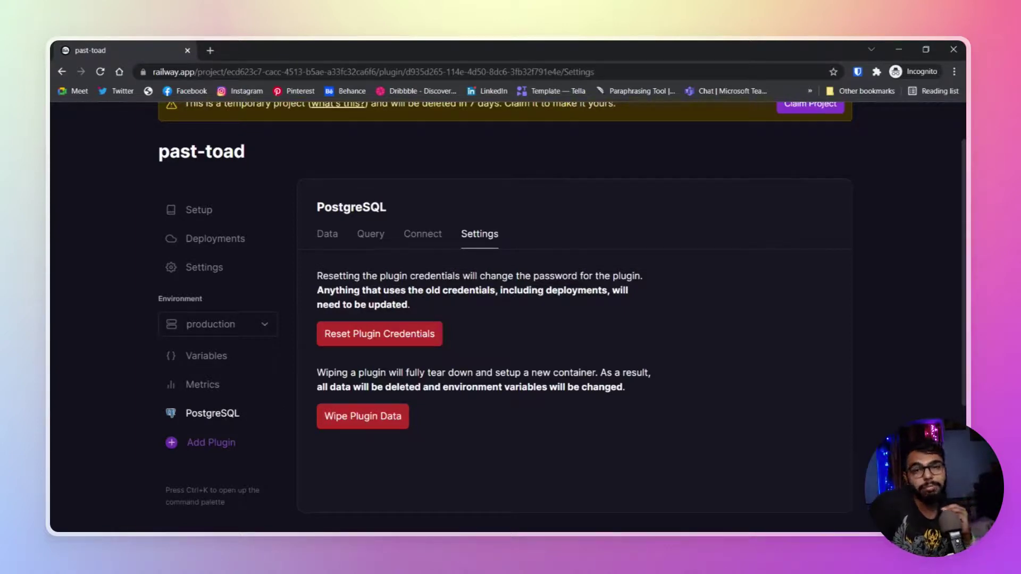
scroll(286, 376, up, 1)
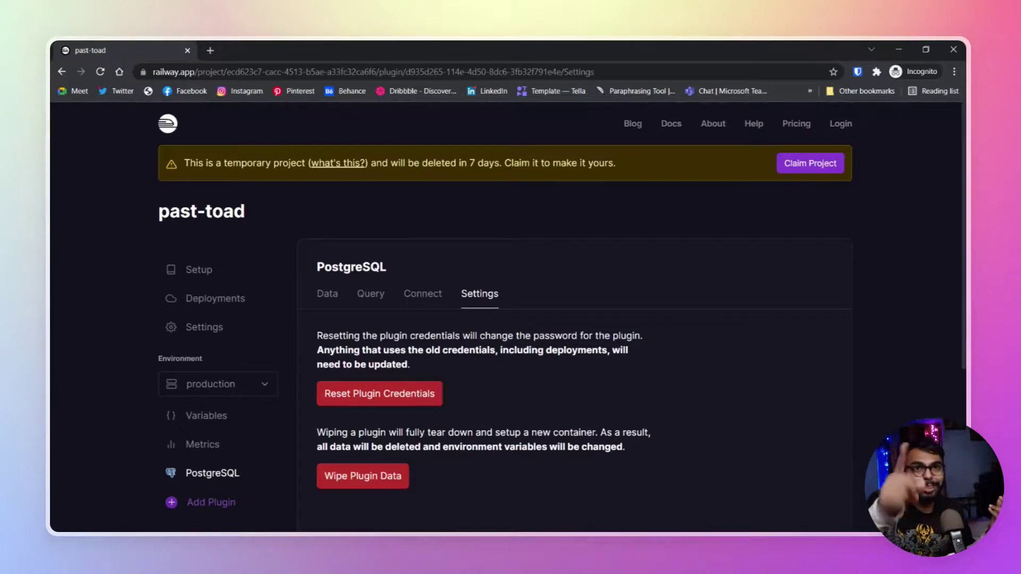
scroll(280, 258, down, 1)
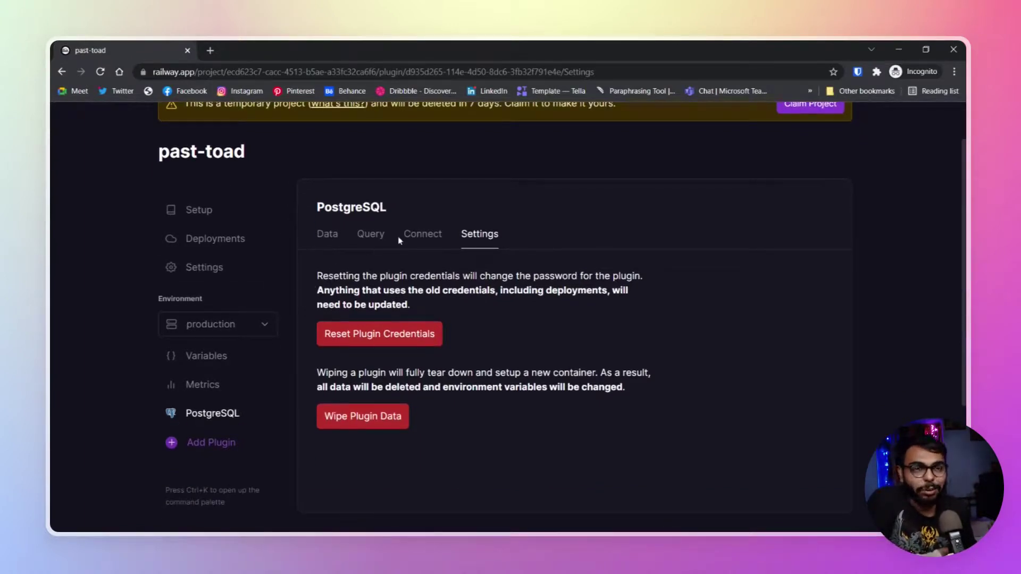
click(333, 241)
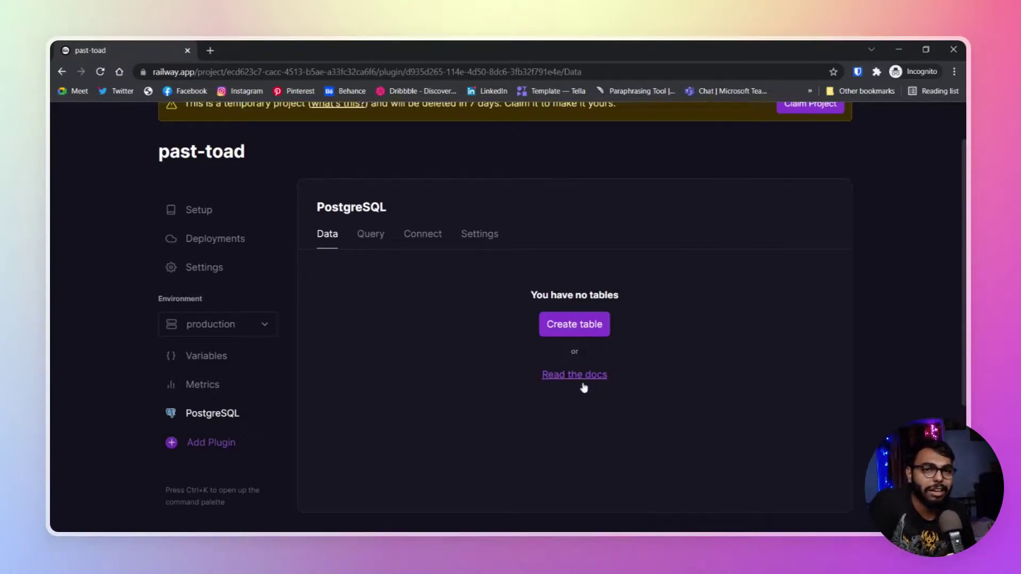
Step: Open the Danger section of the project's own settings and locate the project deletion option
scroll(581, 387, up, 2)
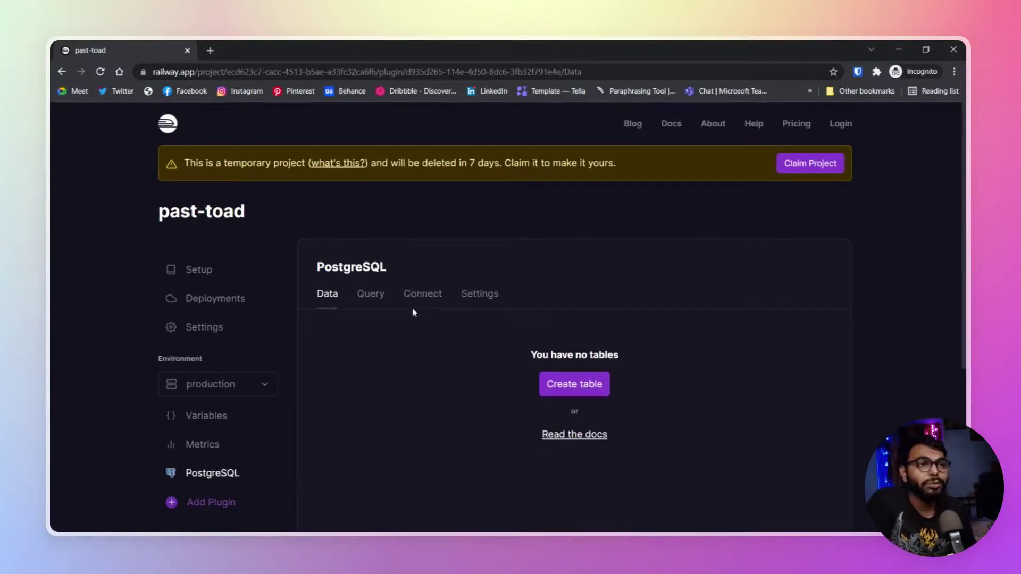
click(219, 325)
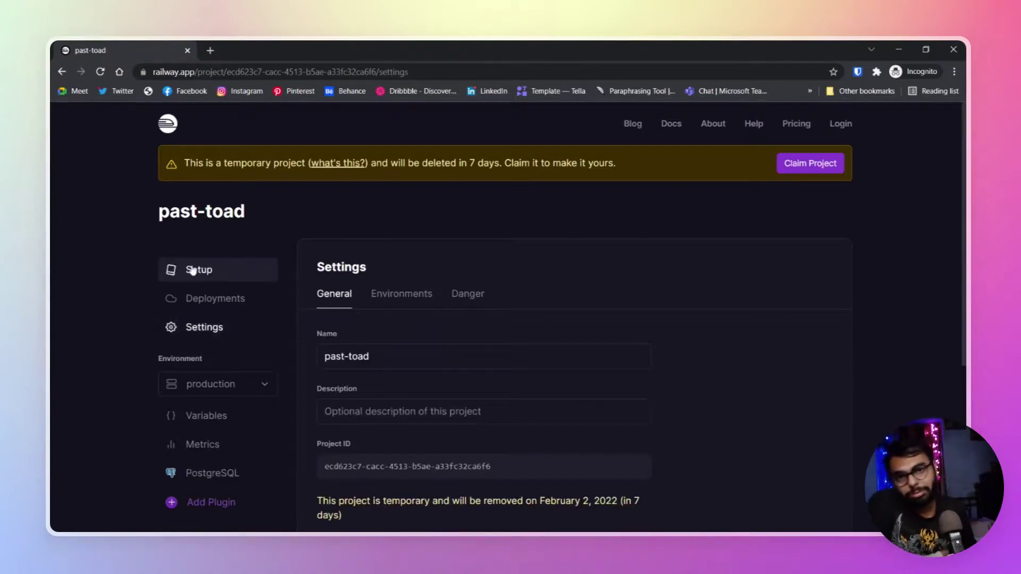
click(480, 293)
scroll(794, 341, down, 3)
scroll(795, 341, down, 2)
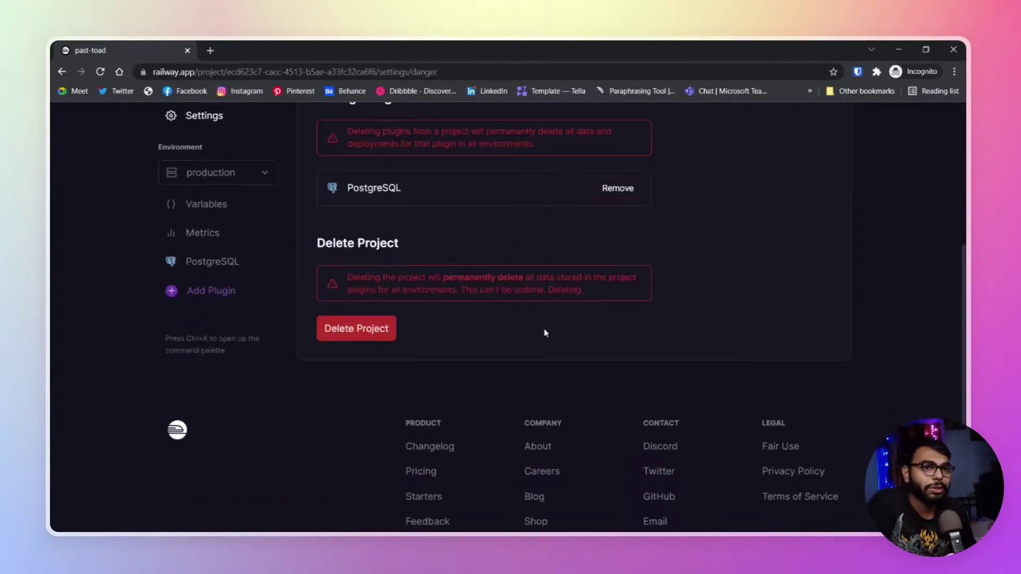
Step: Delete the temporary project, entering its name past-toad to confirm
click(364, 328)
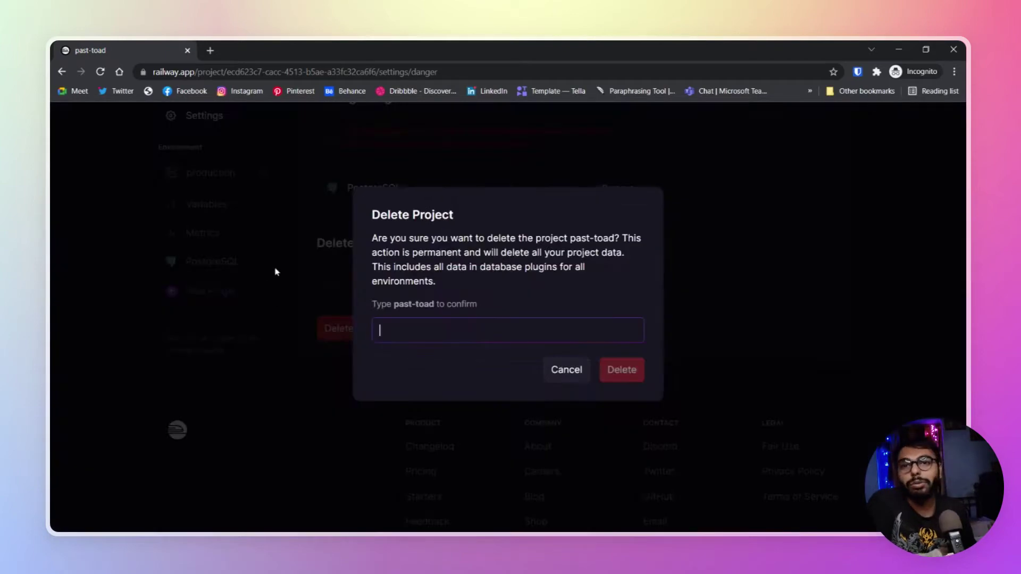
drag(394, 304, 434, 305)
key(ctrl+c)
click(431, 327)
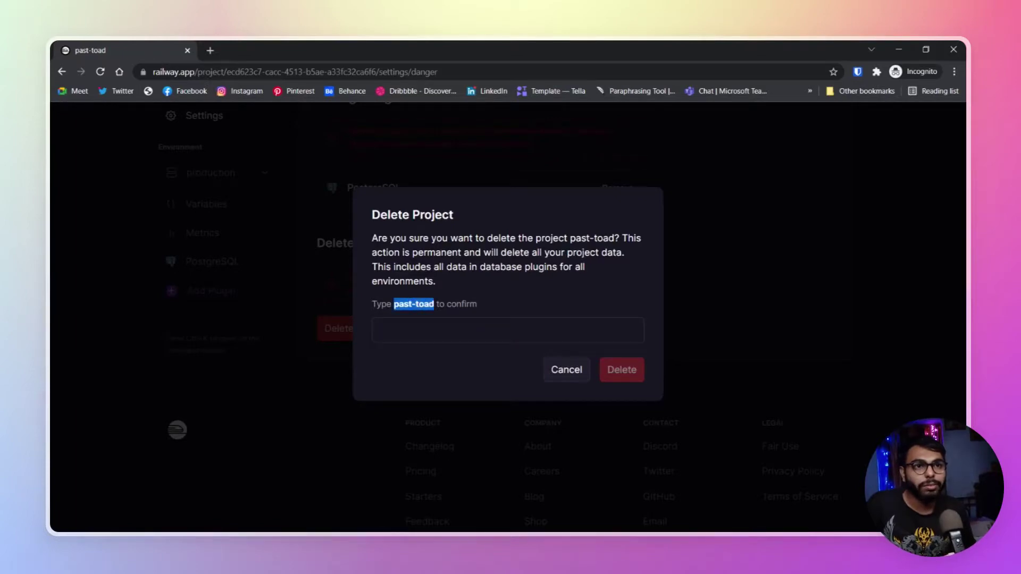
click(432, 329)
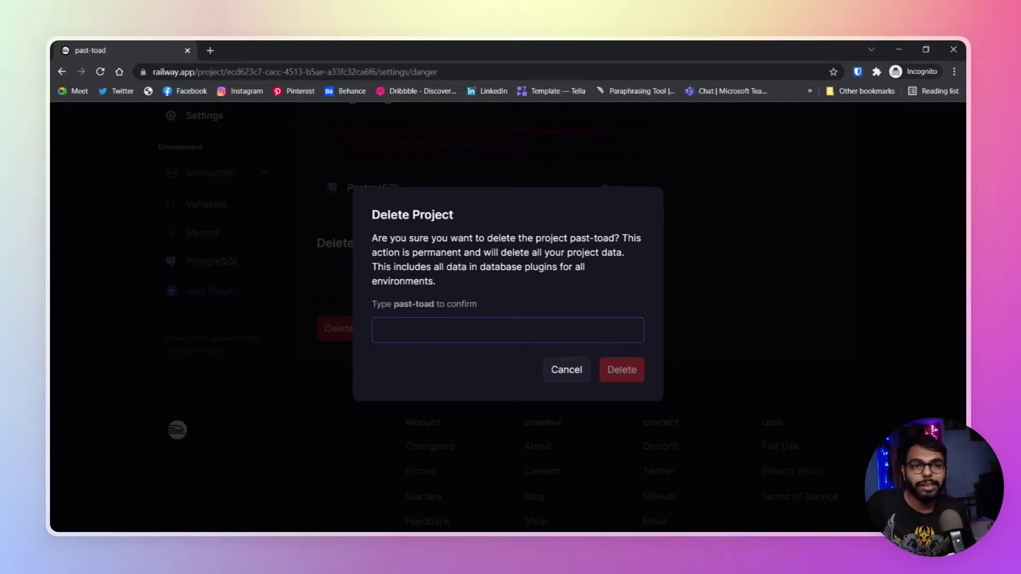
key(ctrl+v)
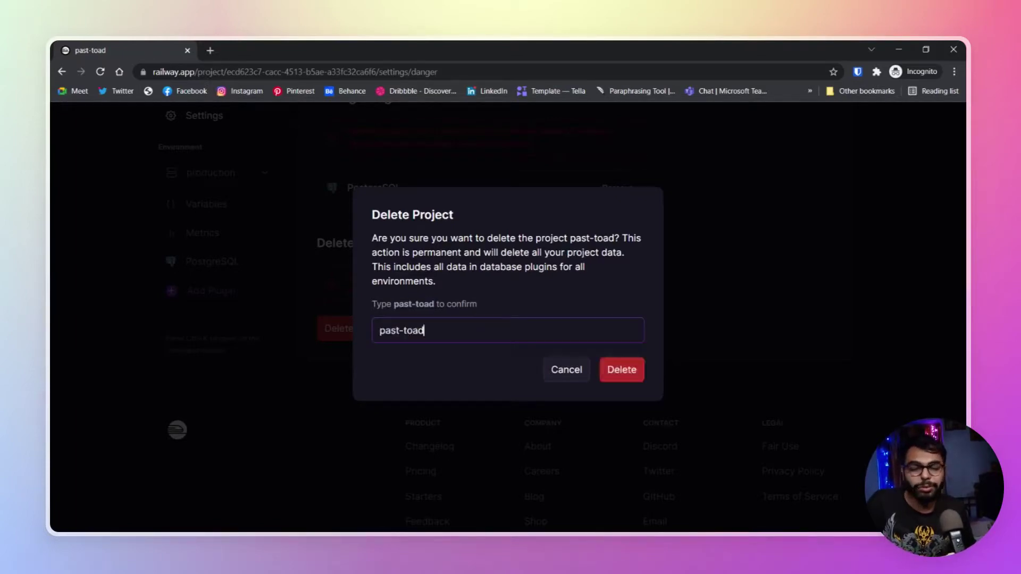
click(619, 372)
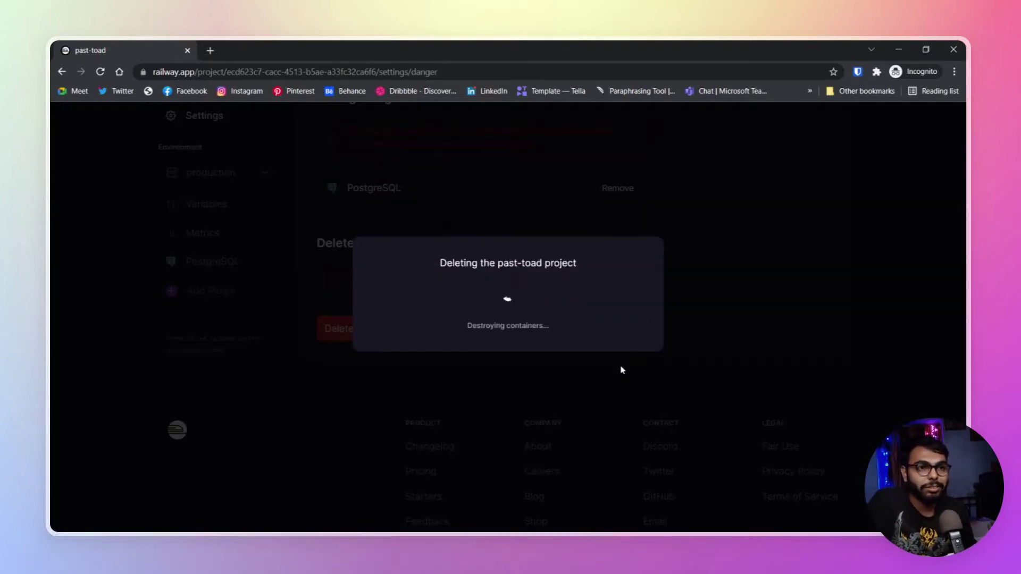